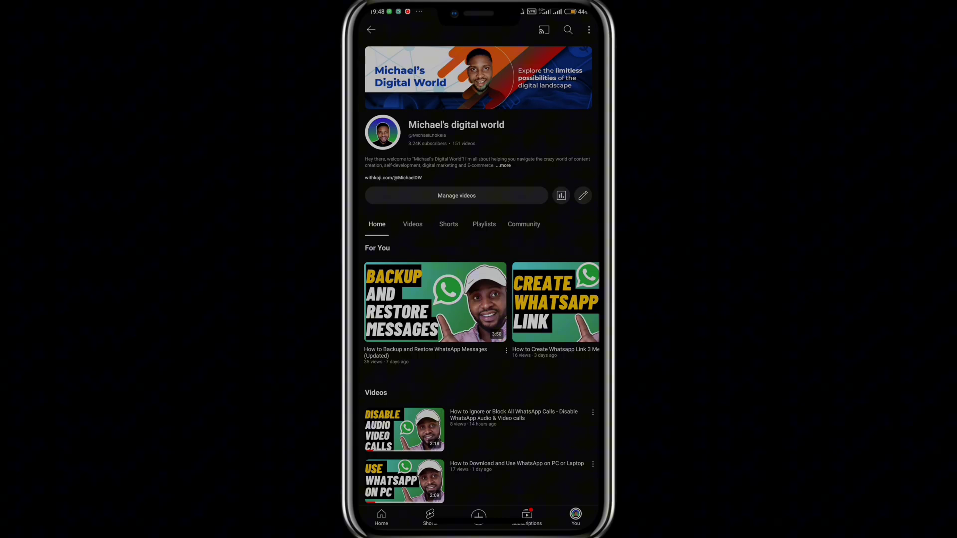
- Swipe down from the top-right edge to reveal the Control Center over YouTube
{"action": "left_click_drag", "start_coordinate": [573, 30], "coordinate": [573, 299]}
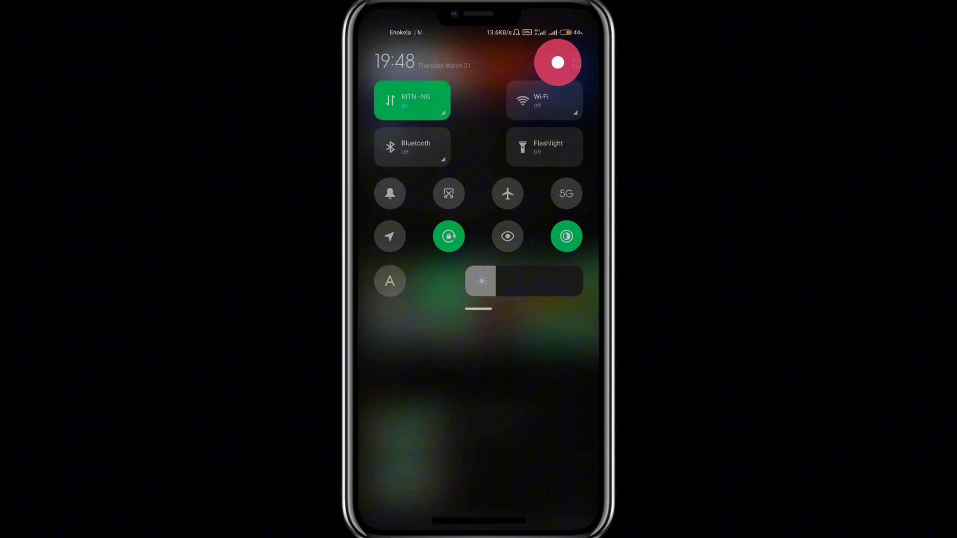
- Open Settings from quick settings, then reopen it through an app drawer search
{"action": "left_click", "coordinate": [552, 61]}
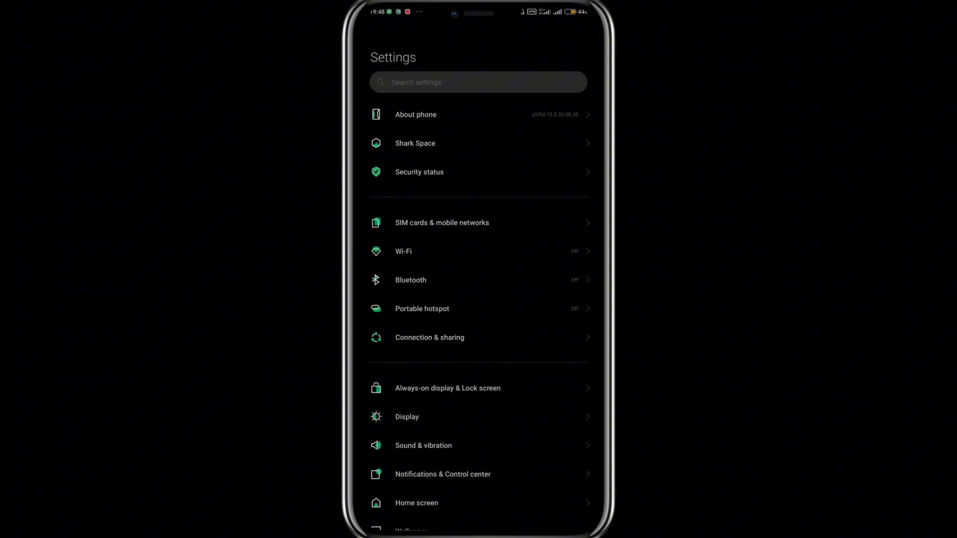
{"action": "left_click_drag", "start_coordinate": [478, 532], "coordinate": [479, 337]}
{"action": "left_click_drag", "start_coordinate": [539, 463], "coordinate": [538, 338]}
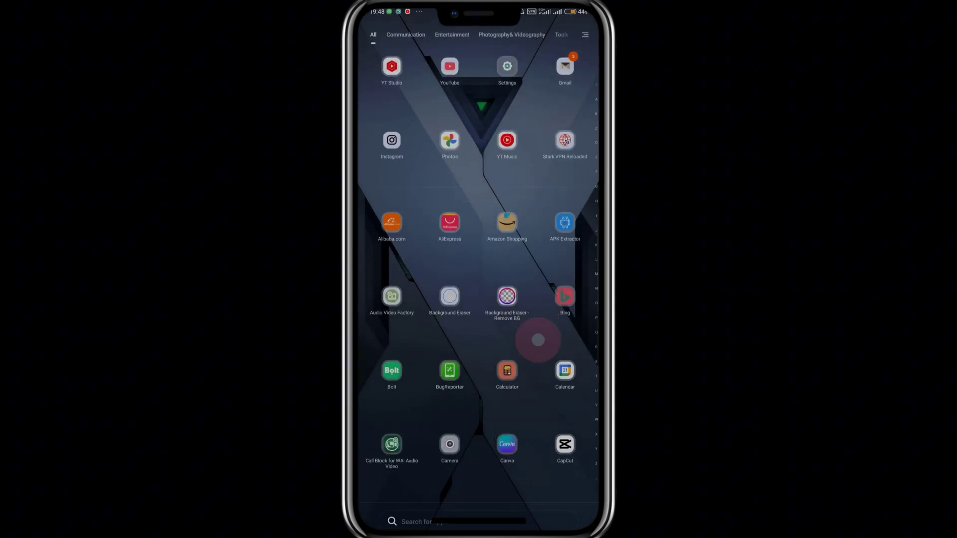
{"action": "left_click", "coordinate": [449, 514]}
{"action": "type", "text": "set"}
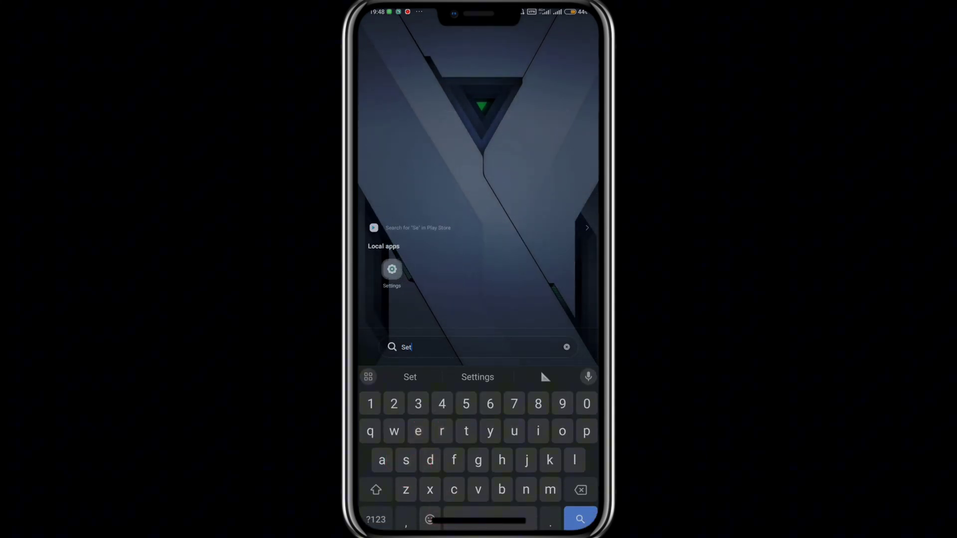
{"action": "left_click", "coordinate": [404, 274]}
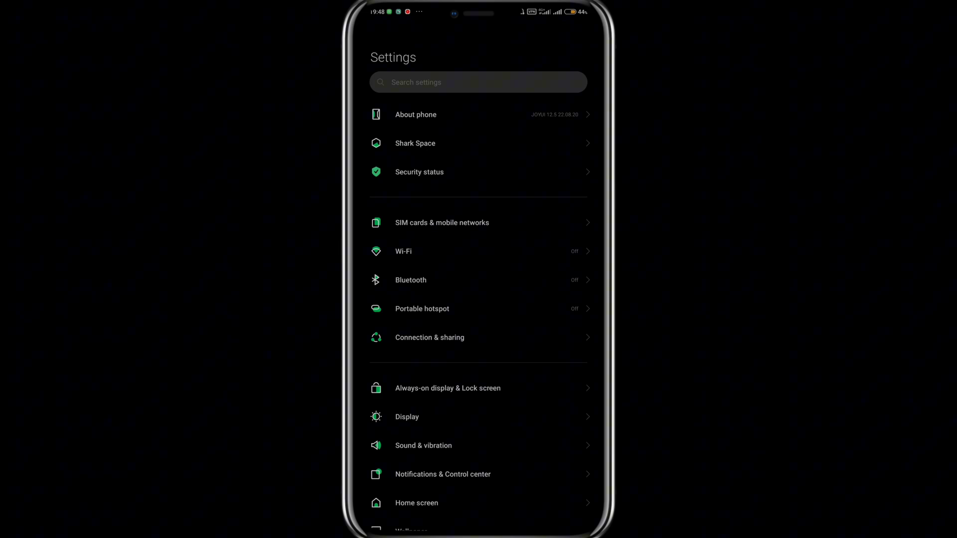
- On About phone, tap Build number until 'You are now a developer!' appears, then return
{"action": "left_click_drag", "start_coordinate": [416, 118], "coordinate": [454, 114]}
{"action": "left_click", "coordinate": [454, 115]}
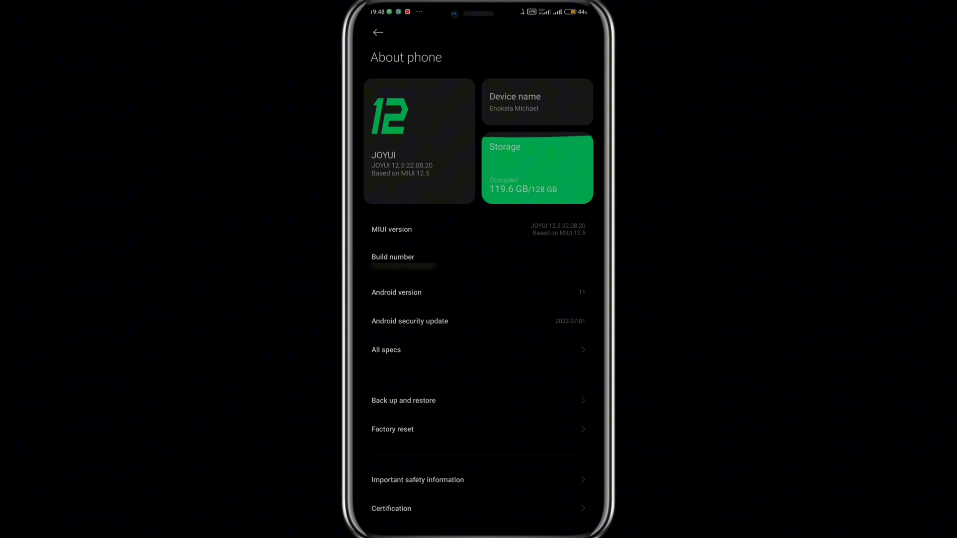
{"action": "left_click", "coordinate": [459, 284]}
{"action": "left_click", "coordinate": [481, 257]}
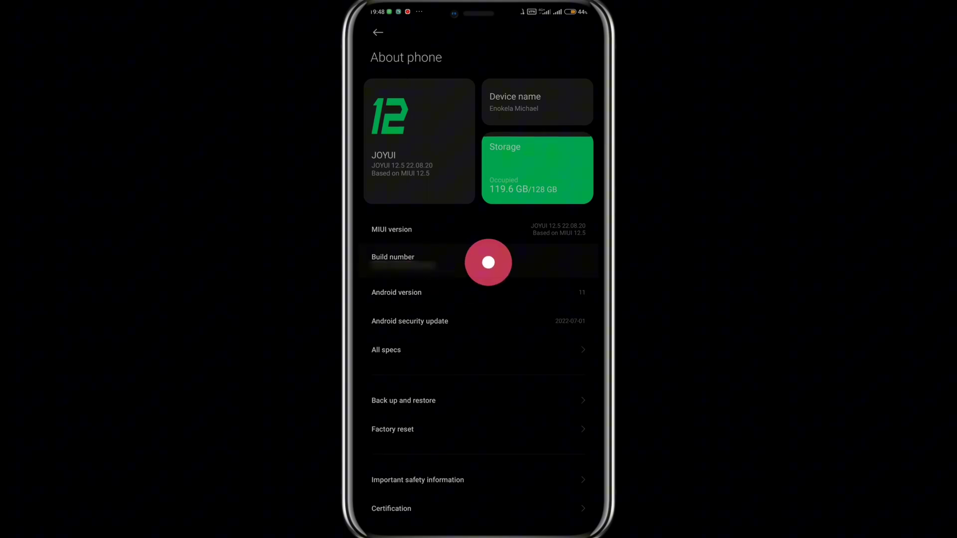
{"action": "left_click", "coordinate": [516, 265]}
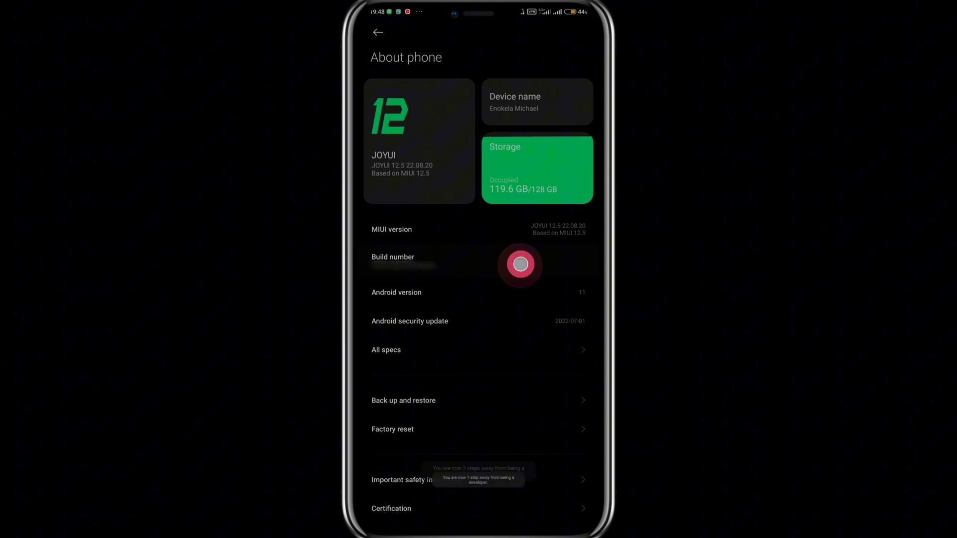
{"action": "left_click", "coordinate": [520, 264]}
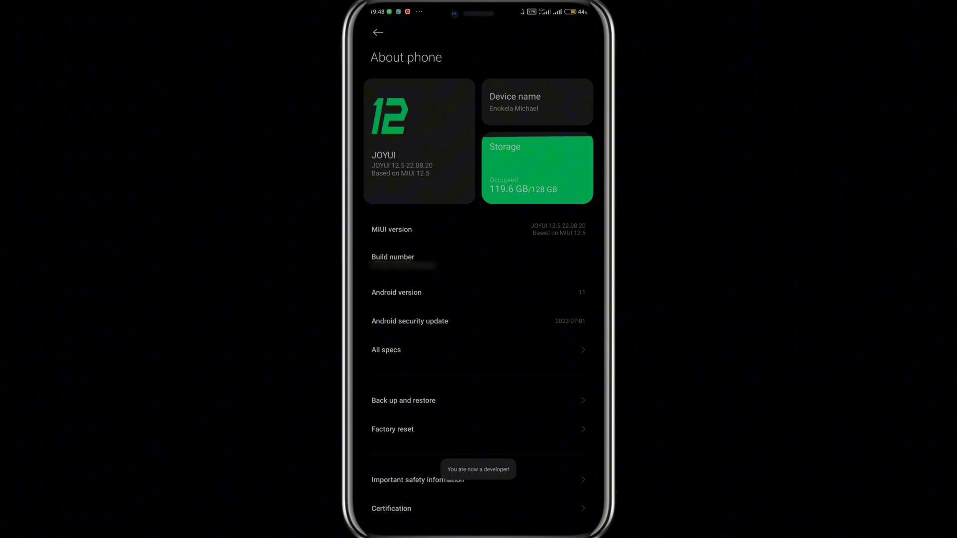
{"action": "left_click", "coordinate": [483, 473]}
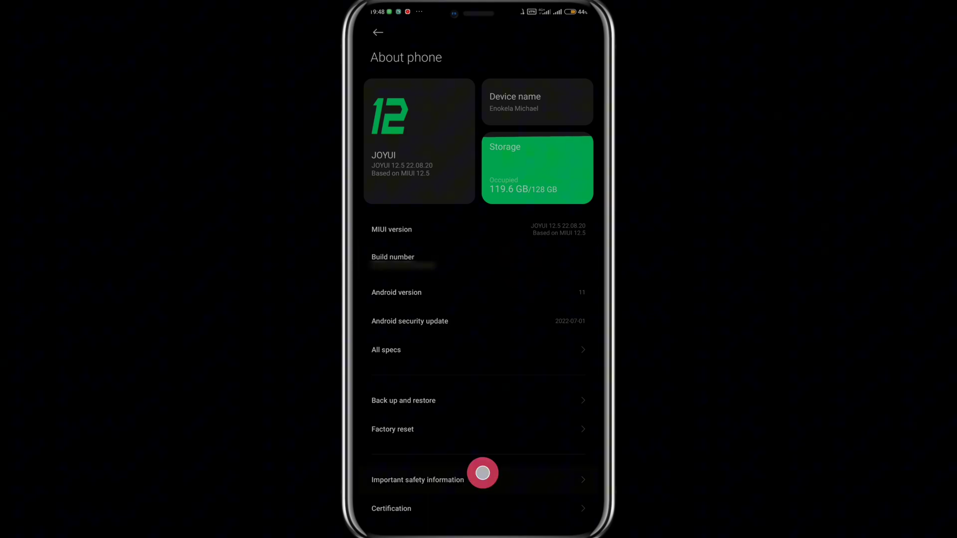
{"action": "left_click", "coordinate": [378, 32]}
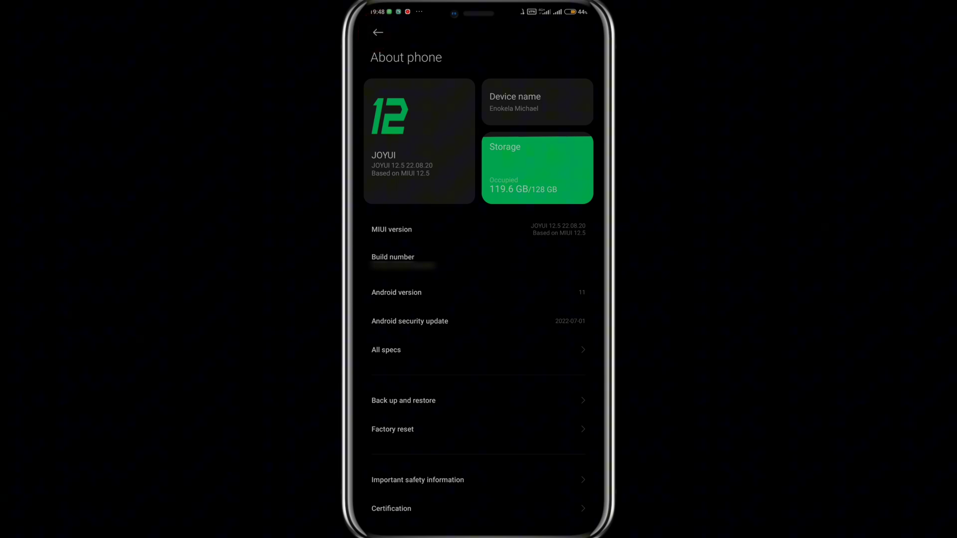
{"action": "scroll", "coordinate": [547, 268], "scroll_direction": "down", "scroll_amount": 5}
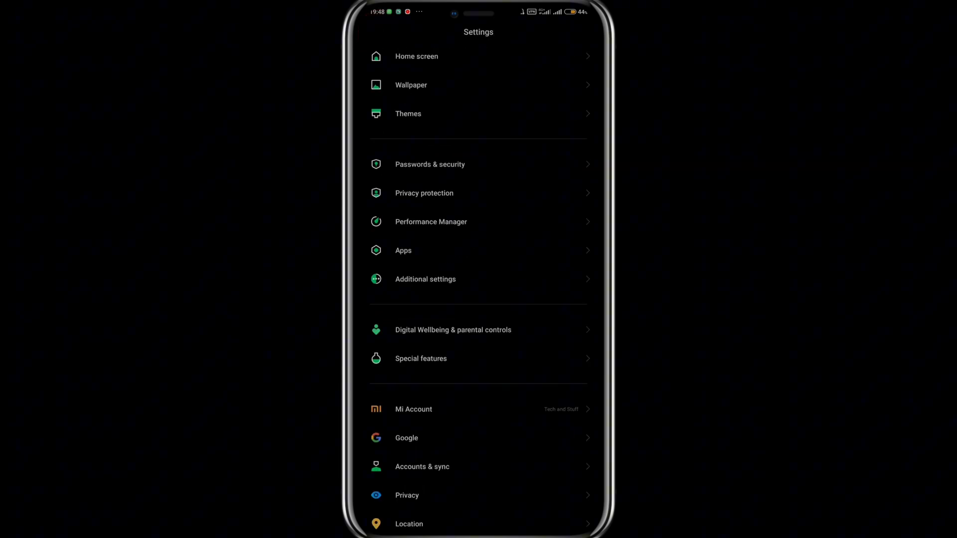
- Scroll down and enter Additional settings, bringing Developer options into view
{"action": "left_click_drag", "start_coordinate": [417, 278], "coordinate": [460, 282]}
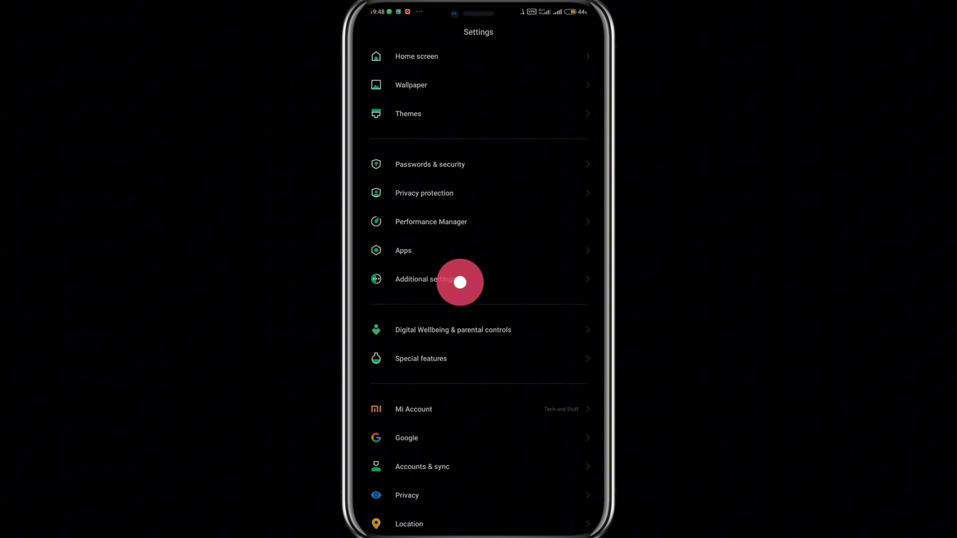
{"action": "left_click", "coordinate": [459, 282]}
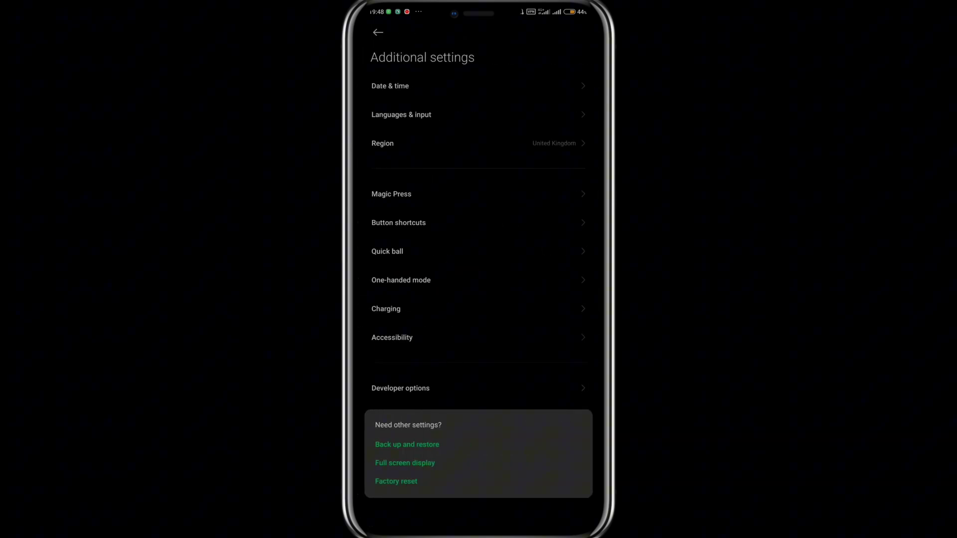
{"action": "left_click_drag", "start_coordinate": [413, 391], "coordinate": [418, 393]}
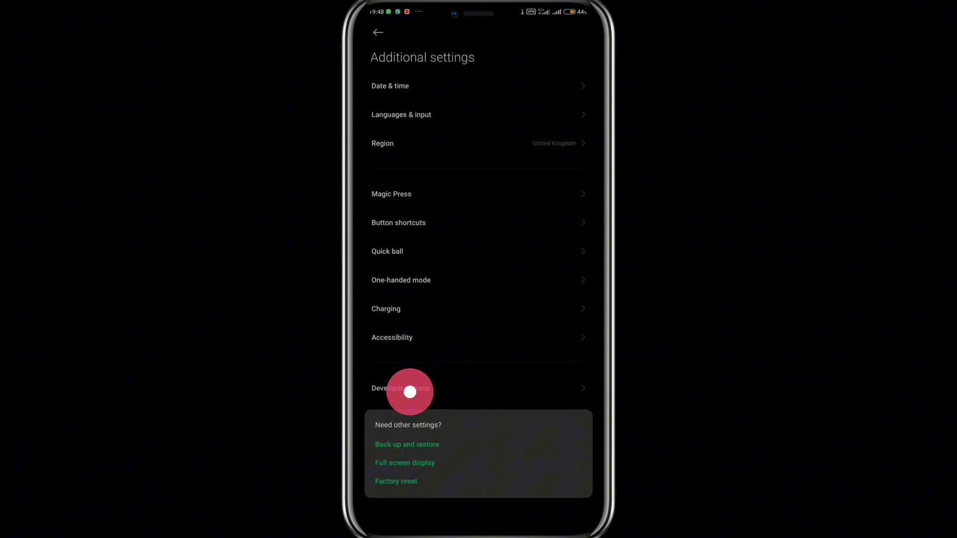
- In Developer options, turn Show refresh rate on to display 60, then off
{"action": "left_click", "coordinate": [417, 393]}
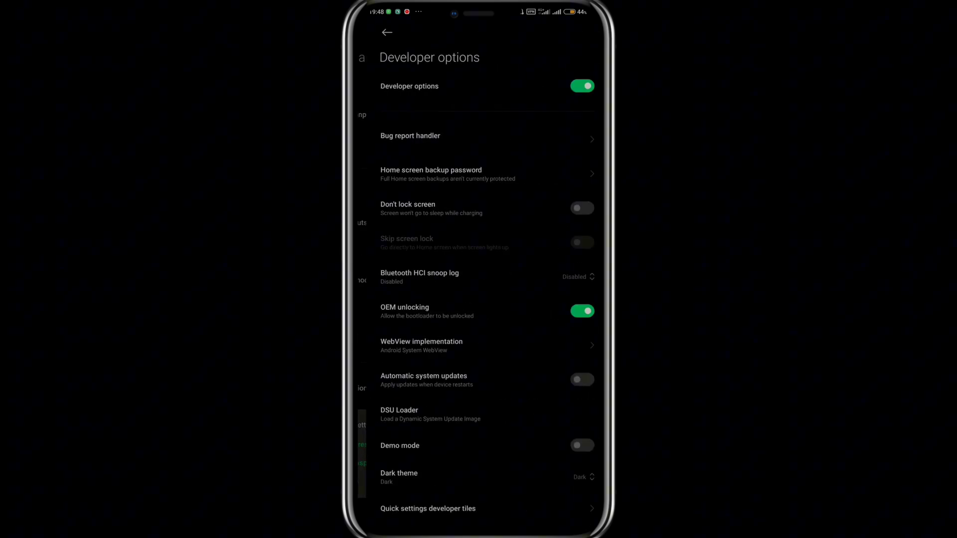
{"action": "scroll", "coordinate": [508, 356], "scroll_direction": "down", "scroll_amount": 5}
{"action": "scroll", "coordinate": [513, 367], "scroll_direction": "down", "scroll_amount": 4}
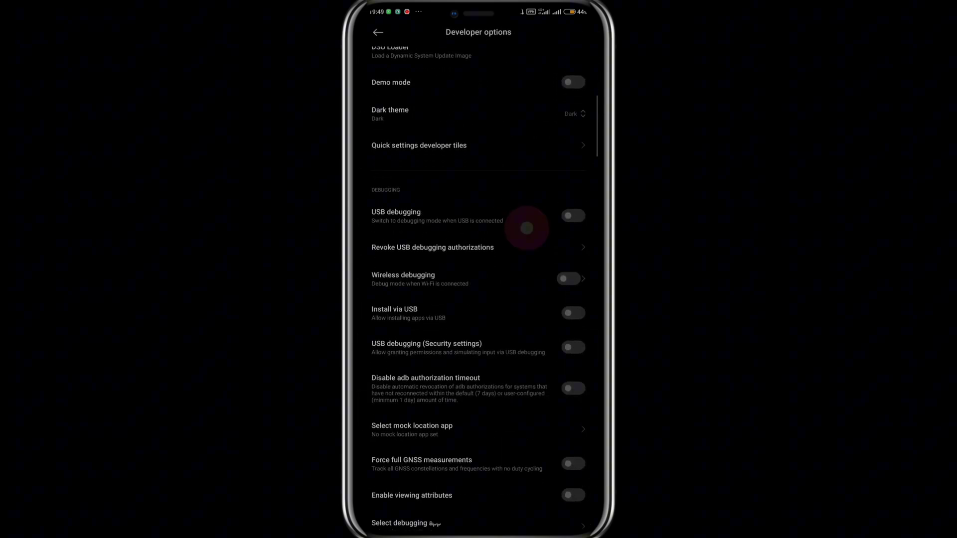
{"action": "scroll", "coordinate": [523, 225], "scroll_direction": "down", "scroll_amount": 3}
{"action": "scroll", "coordinate": [527, 256], "scroll_direction": "down", "scroll_amount": 5}
{"action": "scroll", "coordinate": [422, 307], "scroll_direction": "down", "scroll_amount": 1}
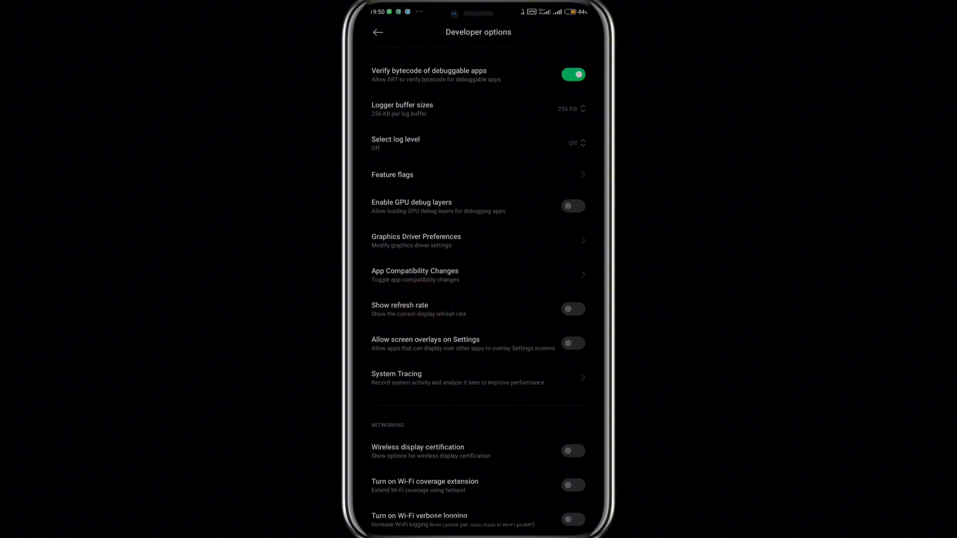
{"action": "left_click", "coordinate": [574, 309]}
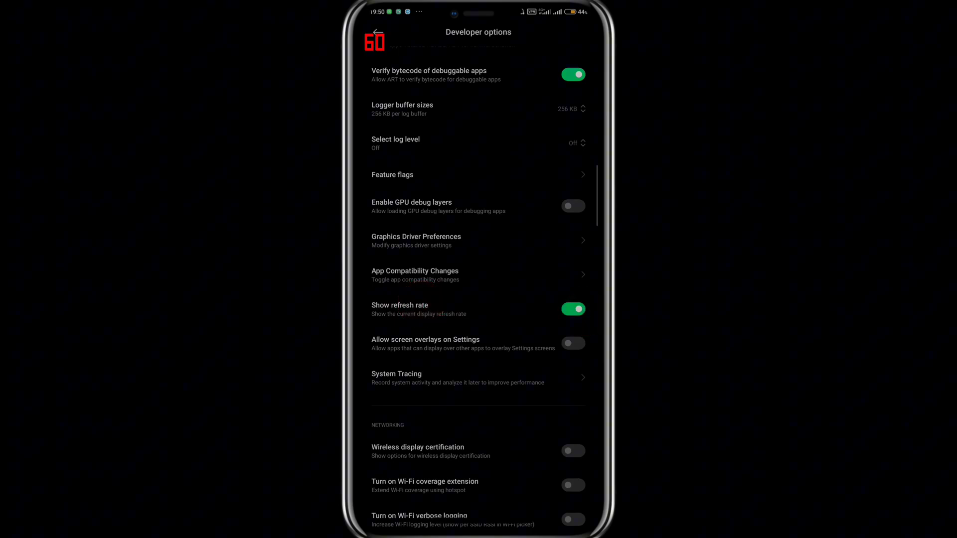
{"action": "left_click_drag", "start_coordinate": [406, 86], "coordinate": [391, 55]}
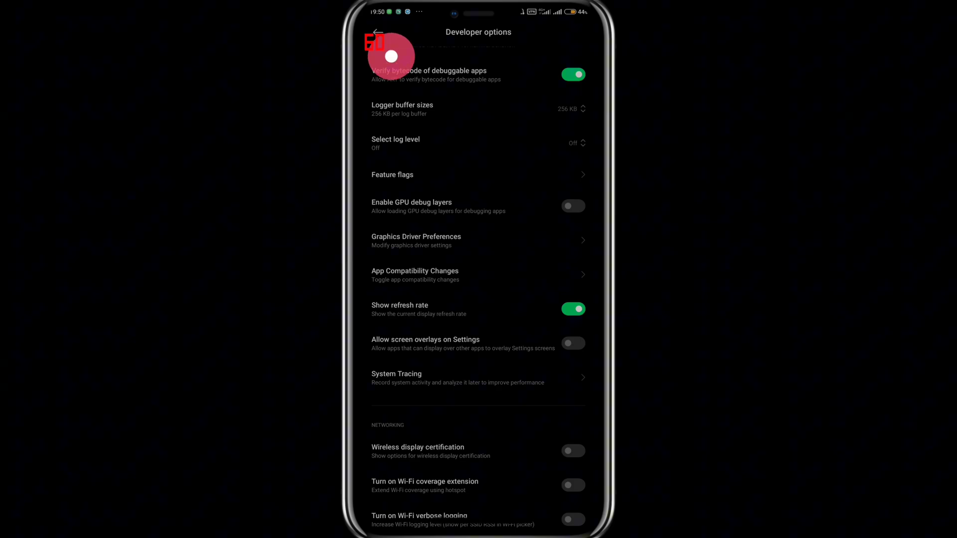
{"action": "left_click_drag", "start_coordinate": [391, 57], "coordinate": [391, 42]}
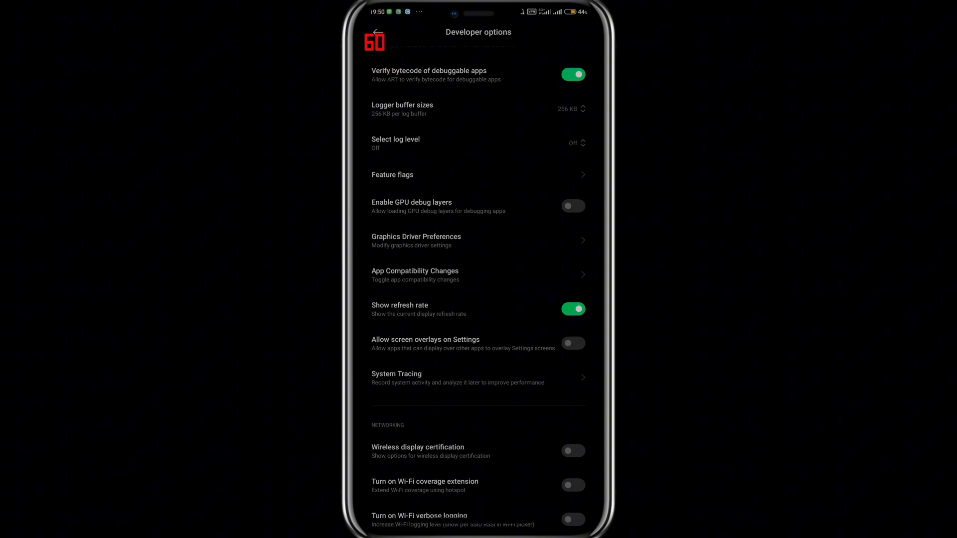
{"action": "left_click", "coordinate": [513, 257]}
{"action": "left_click", "coordinate": [574, 309]}
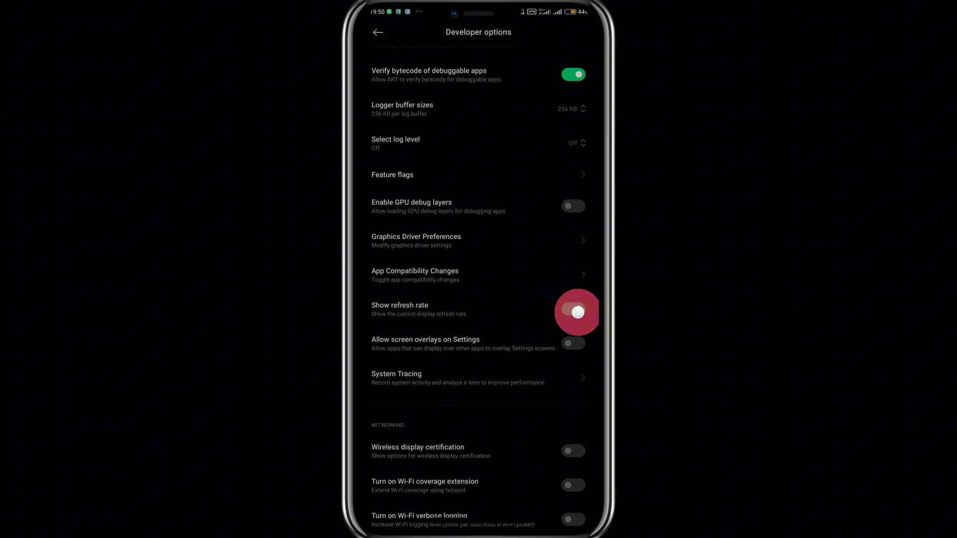
{"action": "scroll", "coordinate": [479, 285], "scroll_direction": "up", "scroll_amount": 15}
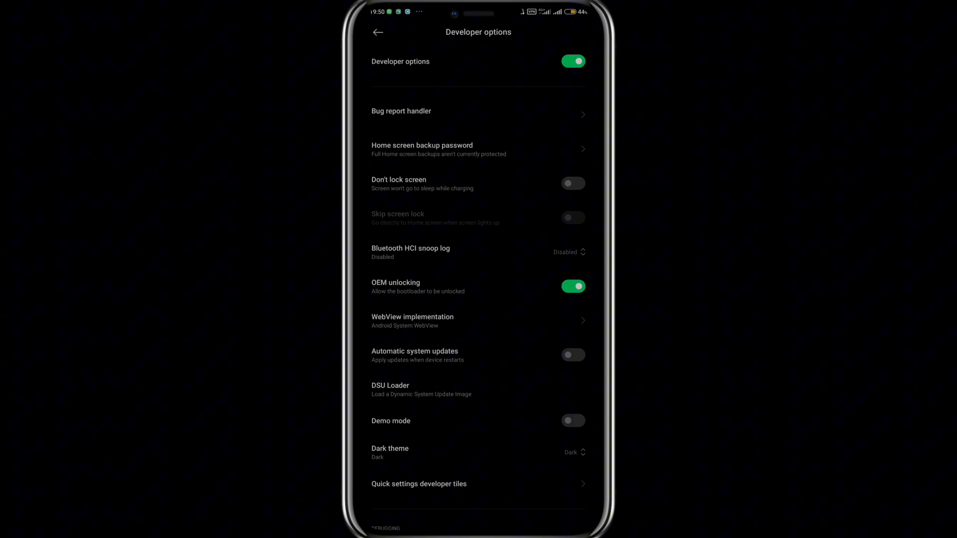
- Turn off the Developer options master toggle at the top of the page
{"action": "left_click", "coordinate": [574, 62]}
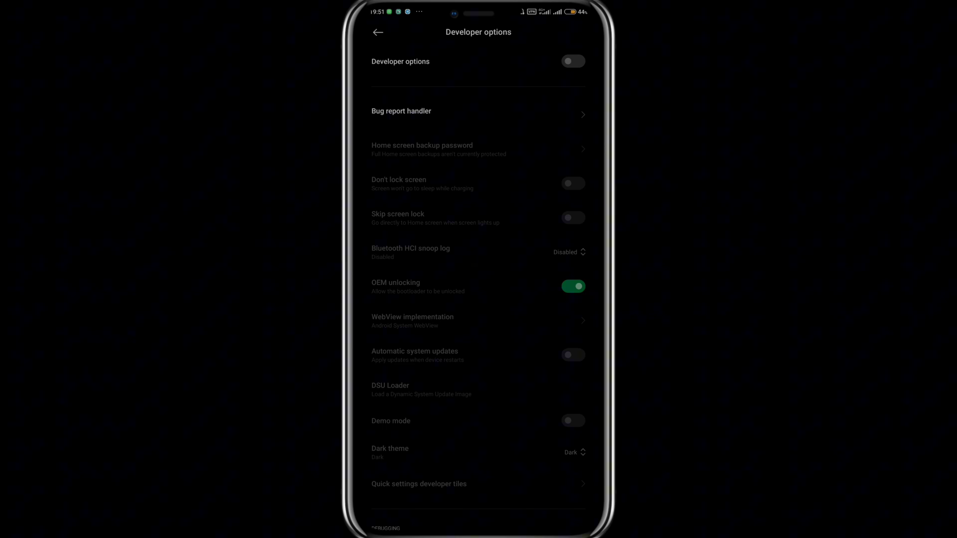
{"action": "scroll", "coordinate": [479, 292], "scroll_direction": "up", "scroll_amount": 2}
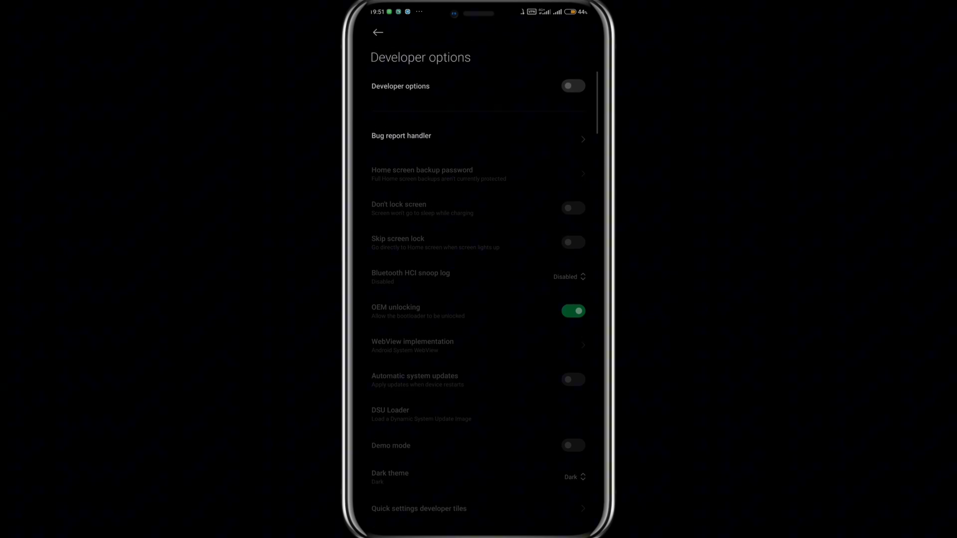